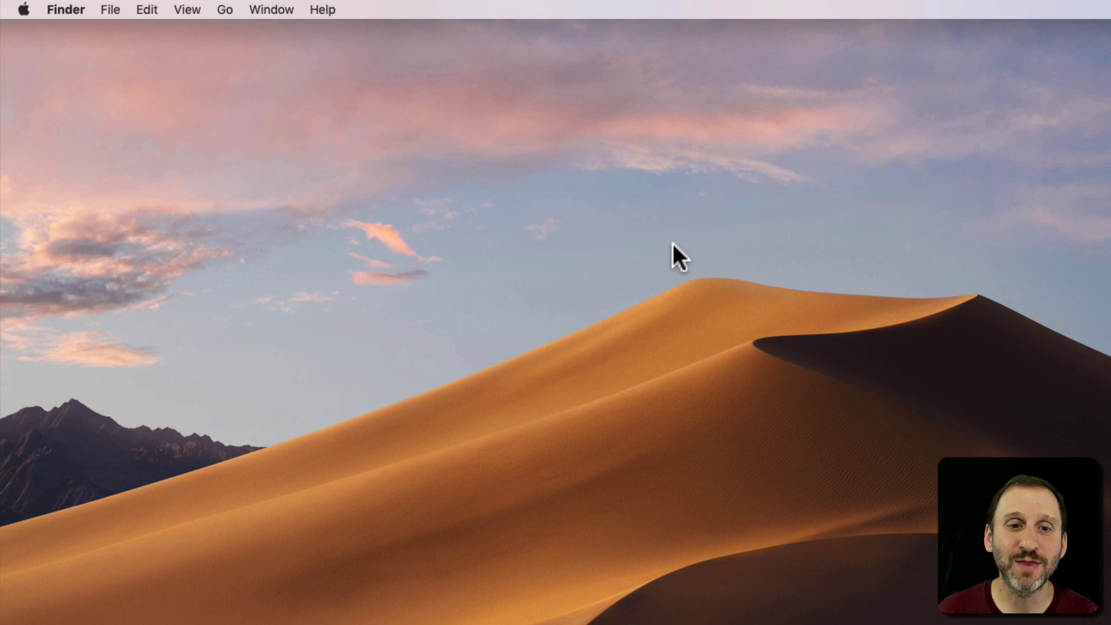
Open System Preferences' Security & Privacy pane, showing the Location Services privacy list.
{"action": "left_click", "coordinate": [22, 10]}
{"action": "left_click", "coordinate": [38, 54]}
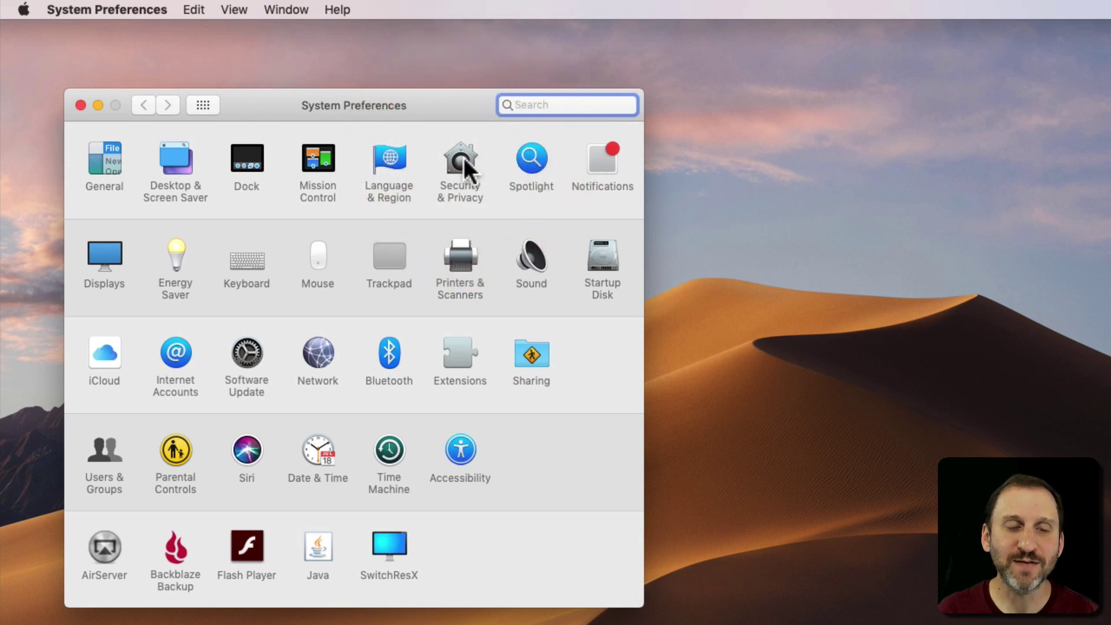
{"action": "left_click", "coordinate": [454, 161]}
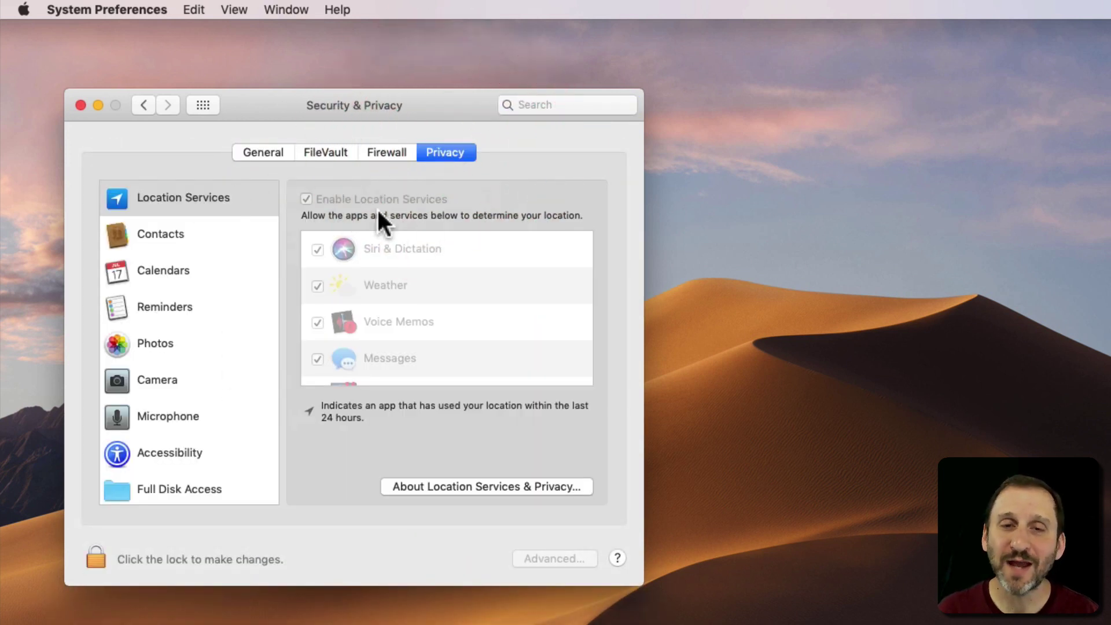
Unlock Security & Privacy with the administrator password, revealing Contacts access for System Information and Skype.
{"action": "left_click", "coordinate": [92, 560]}
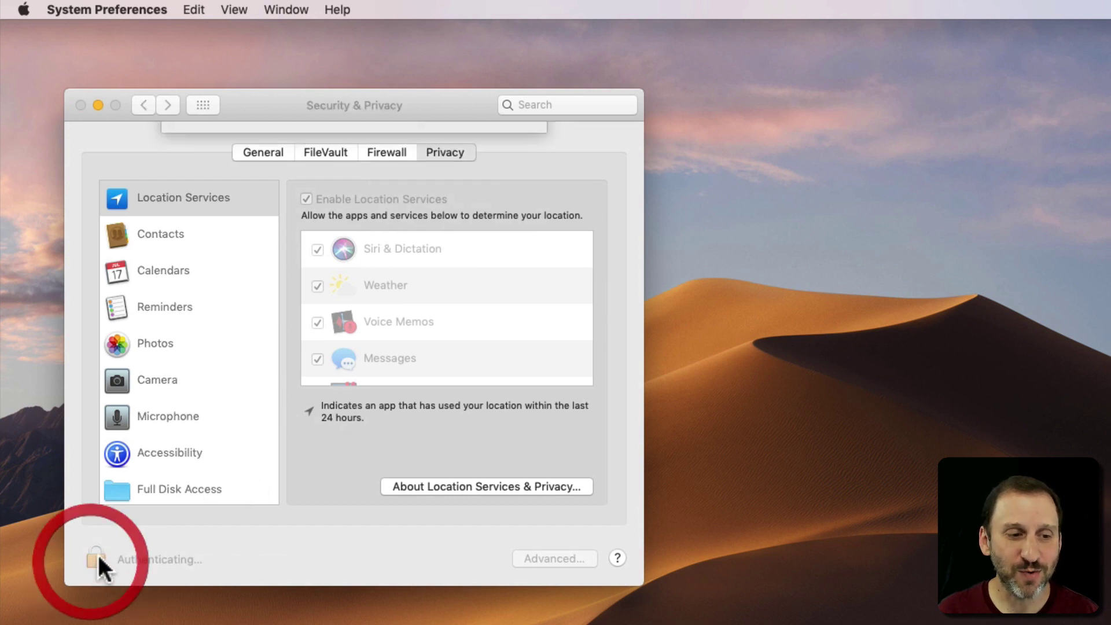
{"action": "type", "text": "••••••••"}
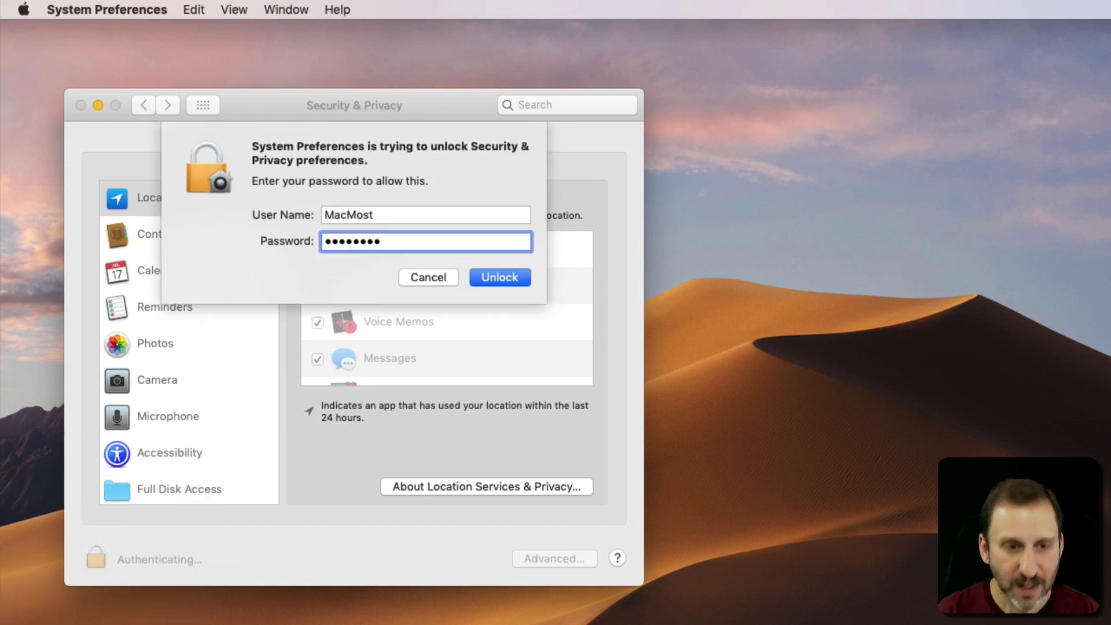
{"action": "key", "text": "Return"}
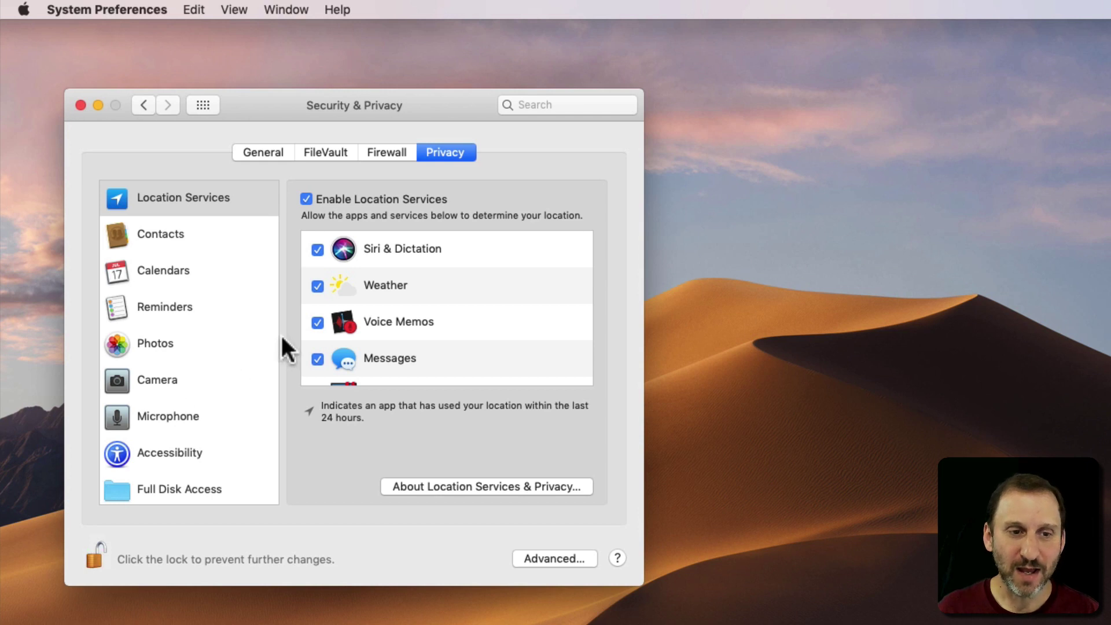
{"action": "left_click", "coordinate": [181, 231]}
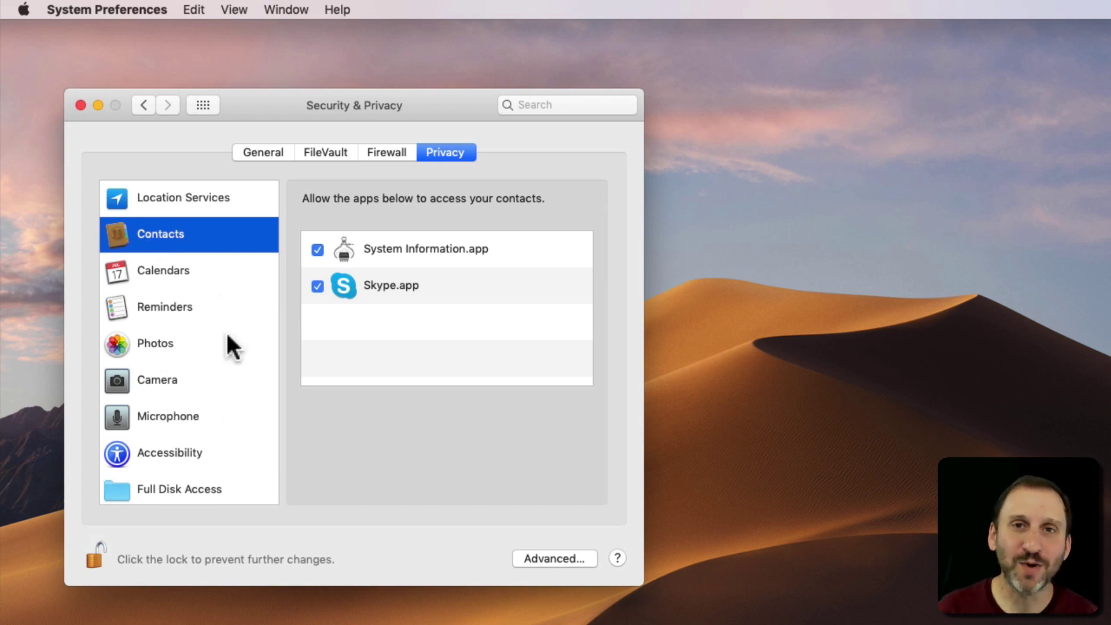
{"action": "left_click", "coordinate": [200, 198]}
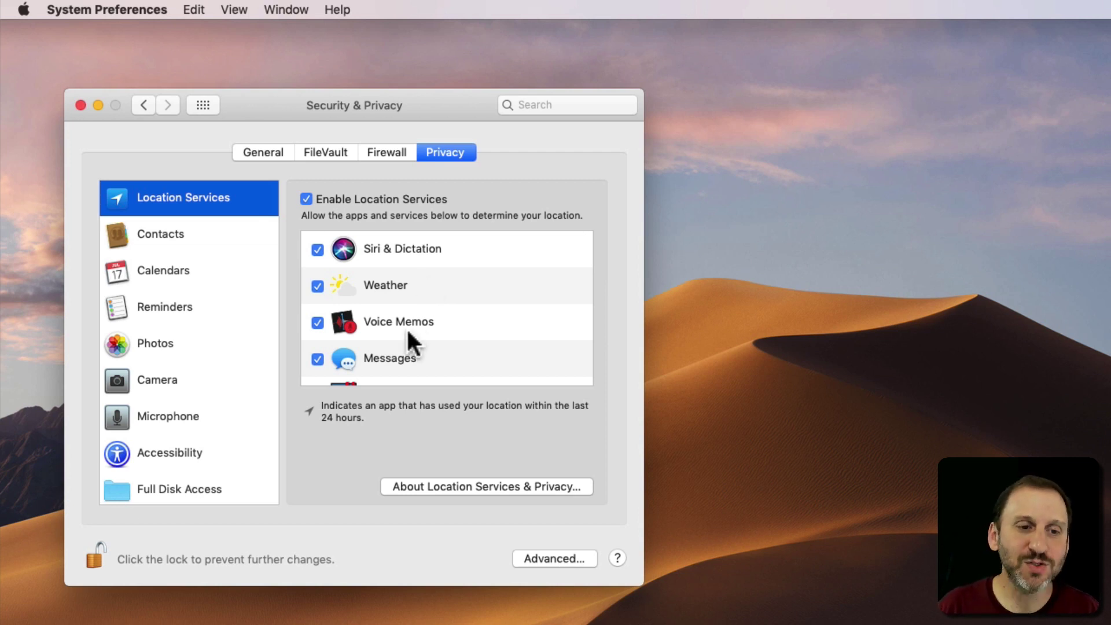
{"action": "scroll", "coordinate": [407, 328], "scroll_direction": "down", "scroll_amount": 2}
{"action": "scroll", "coordinate": [407, 328], "scroll_direction": "up", "scroll_amount": 2}
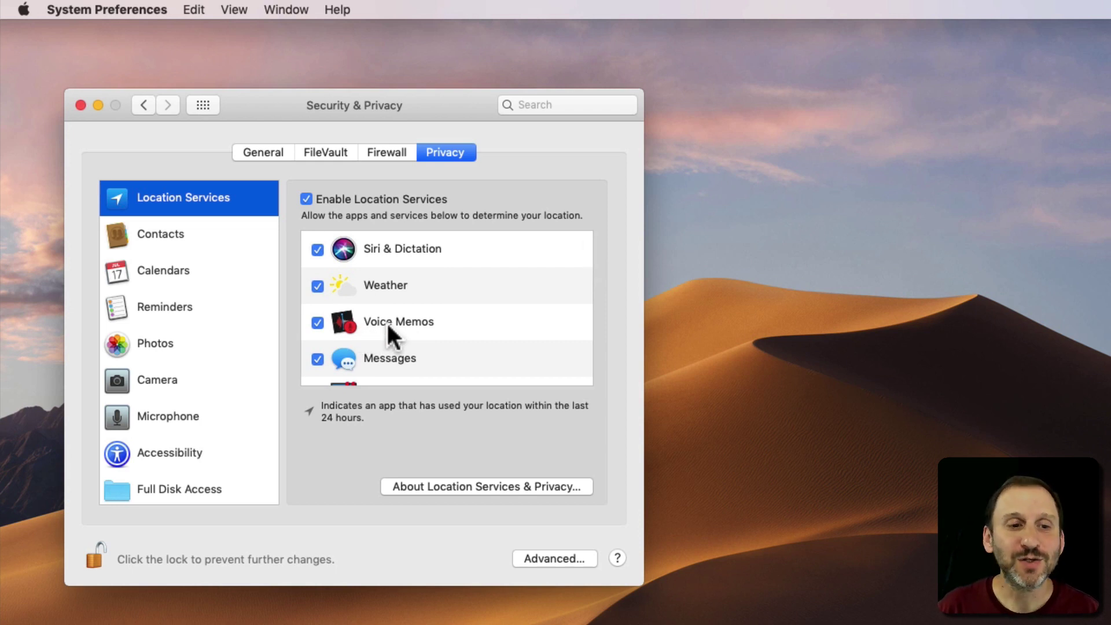
{"action": "left_click", "coordinate": [164, 274]}
{"action": "left_click", "coordinate": [163, 305]}
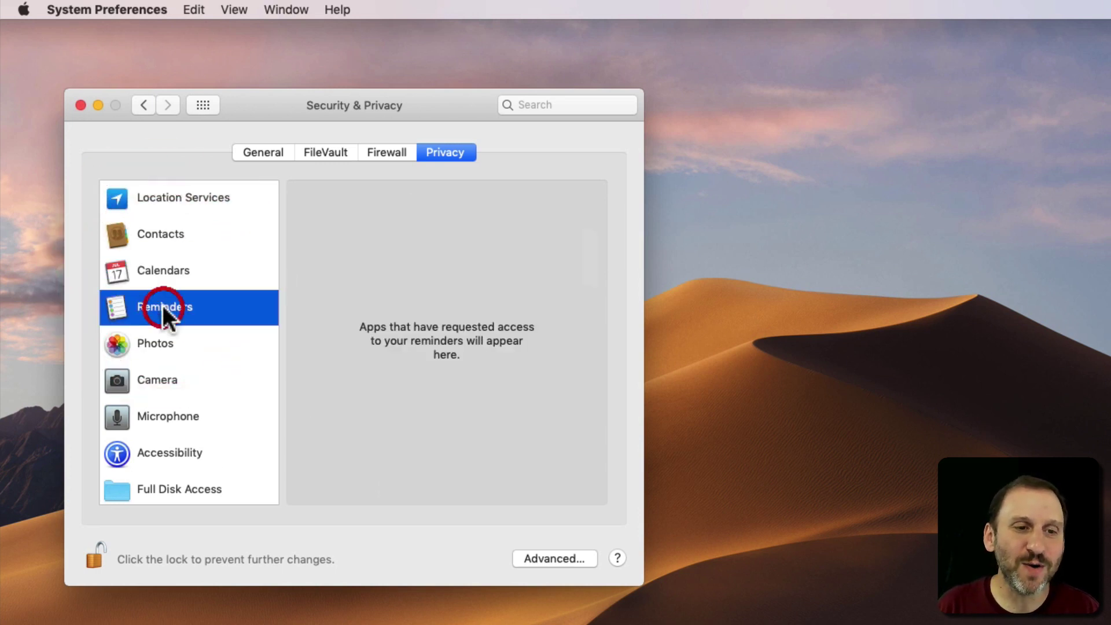
{"action": "left_click", "coordinate": [164, 339]}
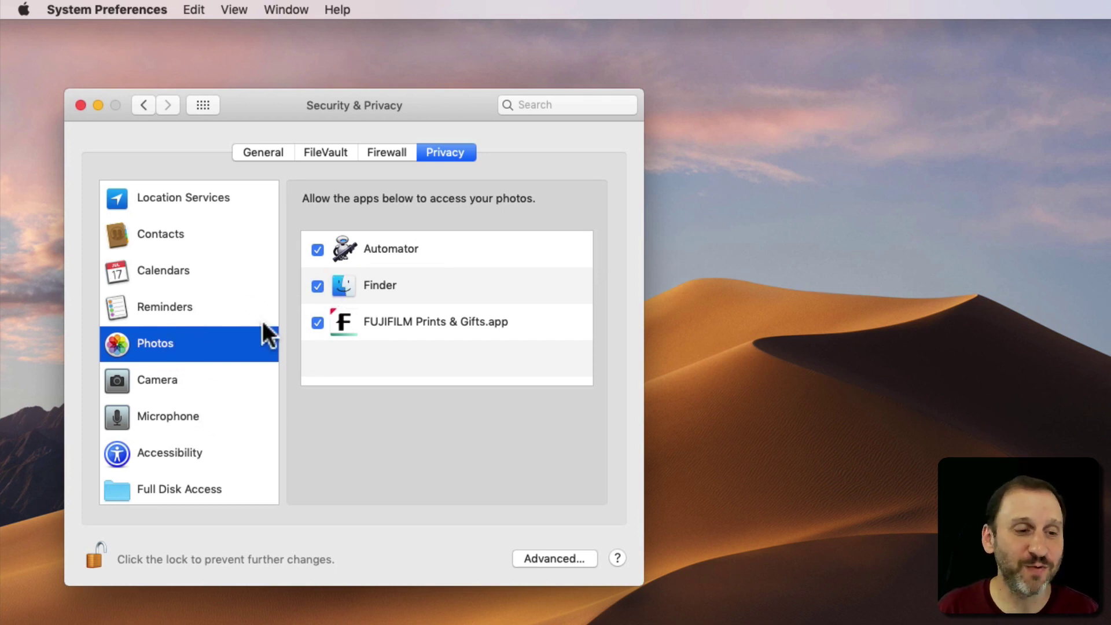
{"action": "left_click", "coordinate": [183, 372]}
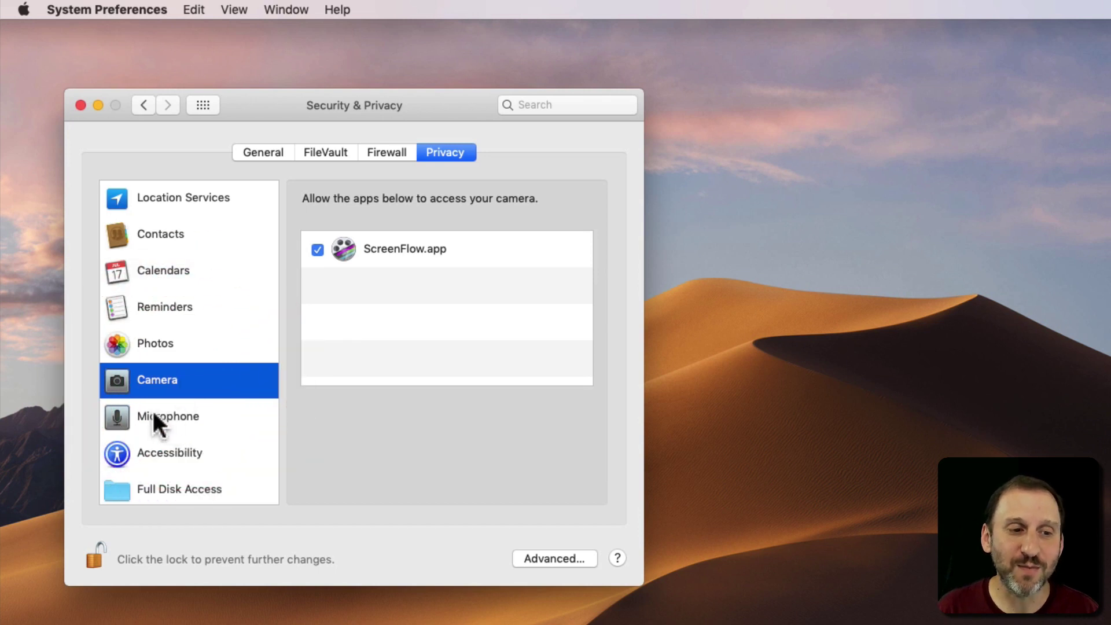
{"action": "left_click", "coordinate": [160, 455]}
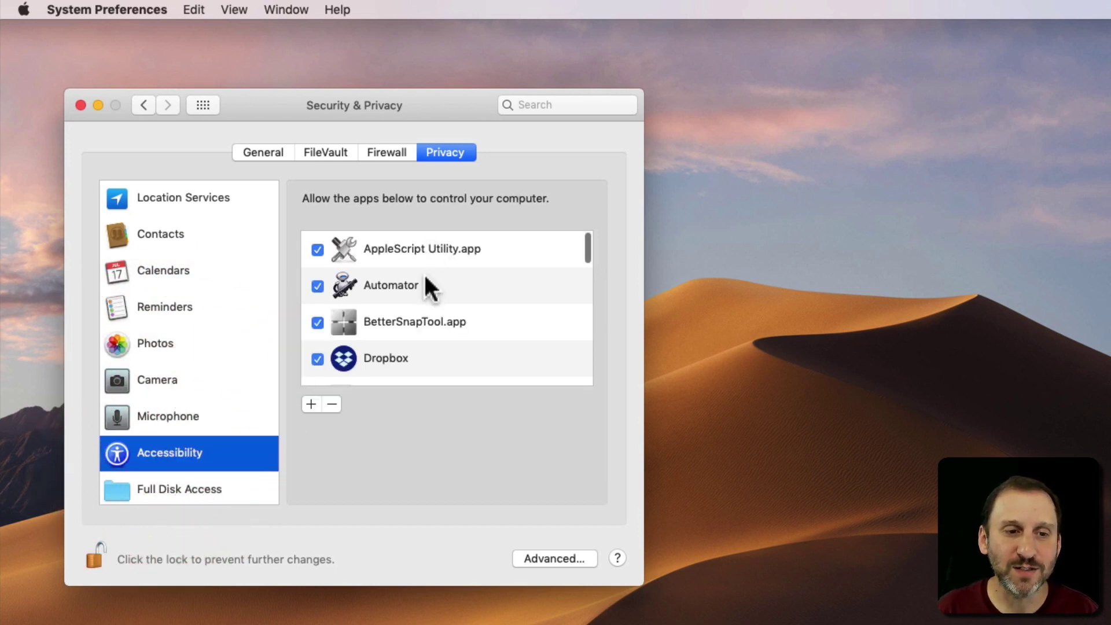
{"action": "scroll", "coordinate": [423, 272], "scroll_direction": "down", "scroll_amount": 3}
{"action": "scroll", "coordinate": [425, 272], "scroll_direction": "down", "scroll_amount": 2}
{"action": "scroll", "coordinate": [423, 272], "scroll_direction": "down", "scroll_amount": 3}
{"action": "scroll", "coordinate": [424, 271], "scroll_direction": "down", "scroll_amount": 2}
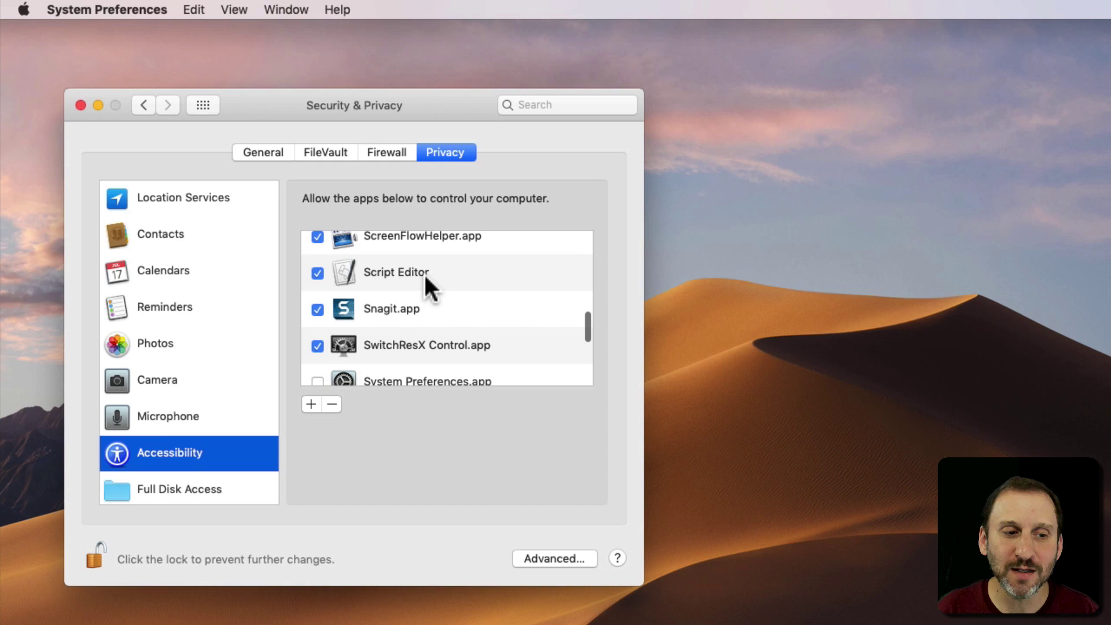
{"action": "scroll", "coordinate": [159, 435], "scroll_direction": "down", "scroll_amount": 3}
{"action": "scroll", "coordinate": [427, 271], "scroll_direction": "up", "scroll_amount": 3}
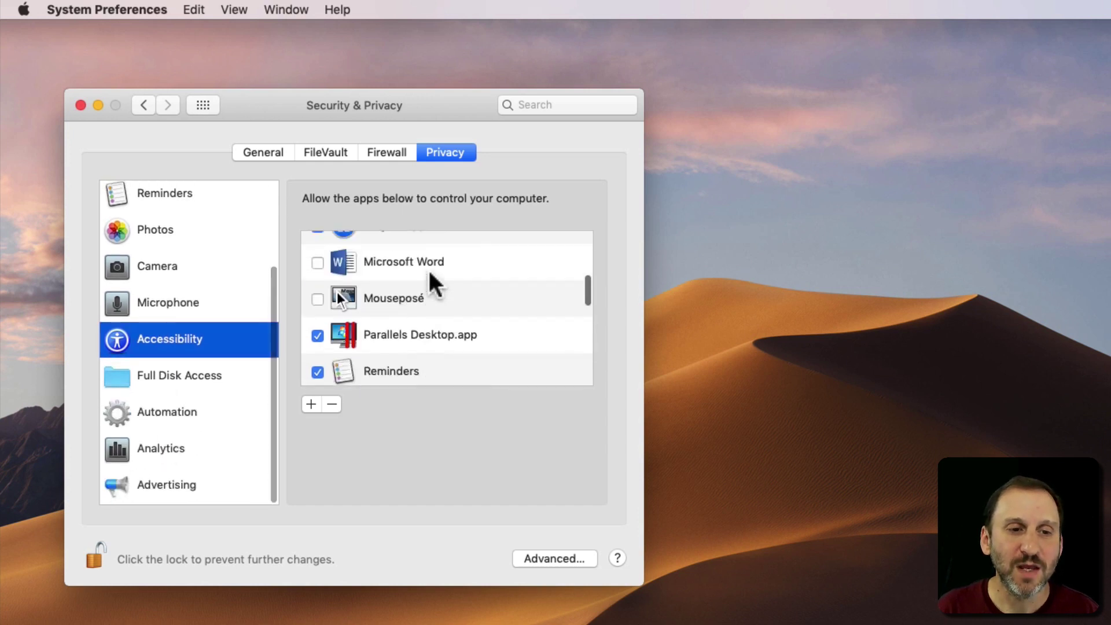
{"action": "scroll", "coordinate": [428, 269], "scroll_direction": "up", "scroll_amount": 2}
{"action": "scroll", "coordinate": [428, 268], "scroll_direction": "up", "scroll_amount": 5}
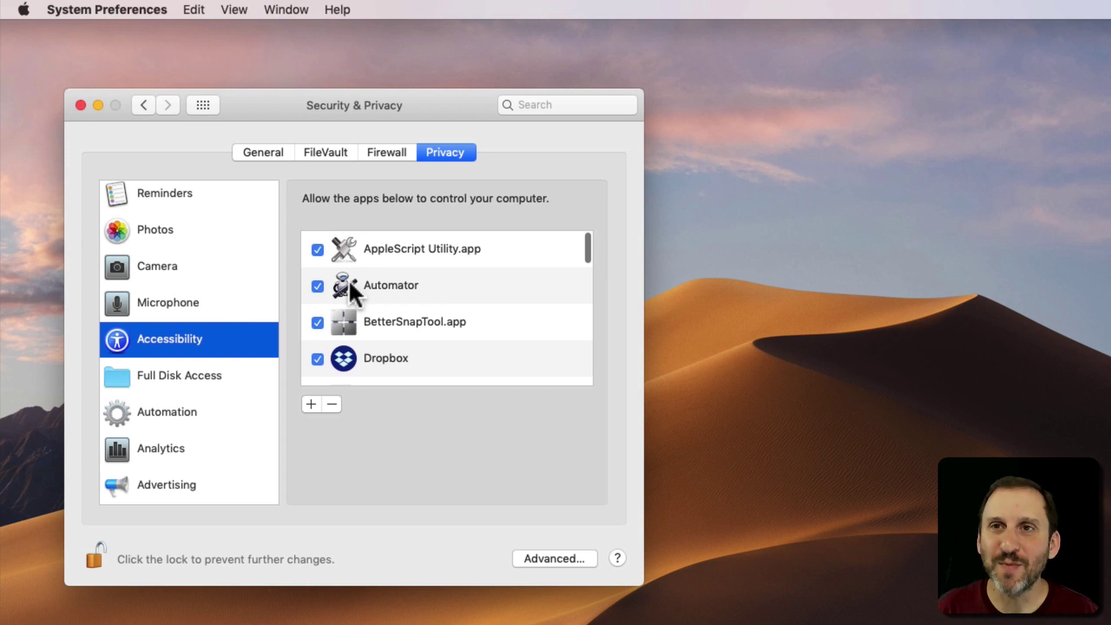
{"action": "scroll", "coordinate": [139, 200], "scroll_direction": "up", "scroll_amount": 3}
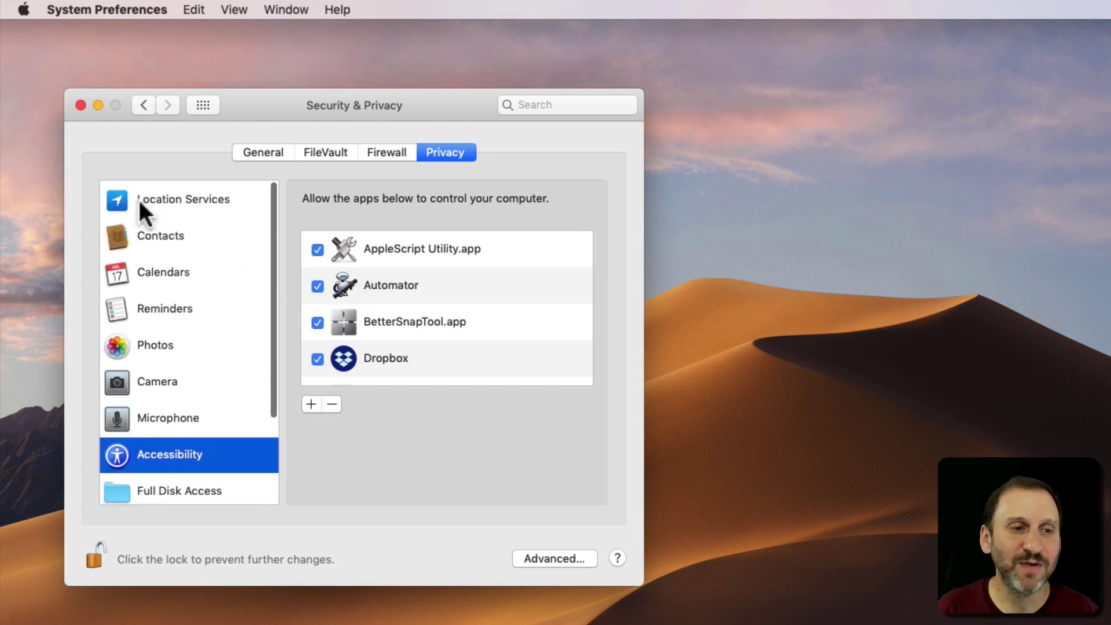
{"action": "left_click", "coordinate": [138, 198]}
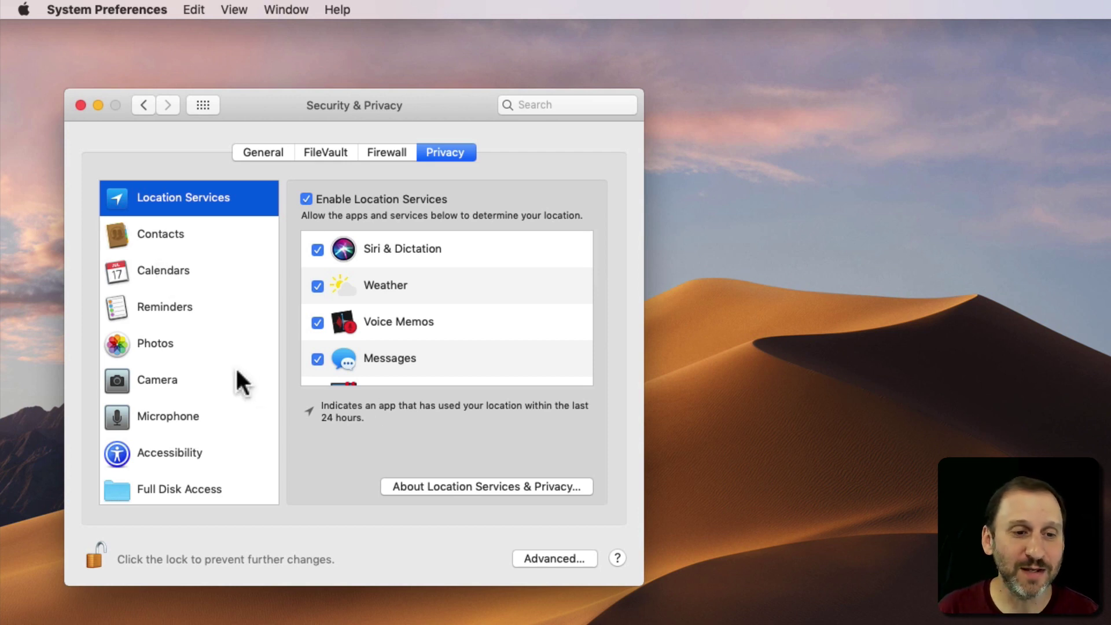
Select the Accessibility privacy category to list apps allowed to control the computer.
{"action": "left_click", "coordinate": [182, 447]}
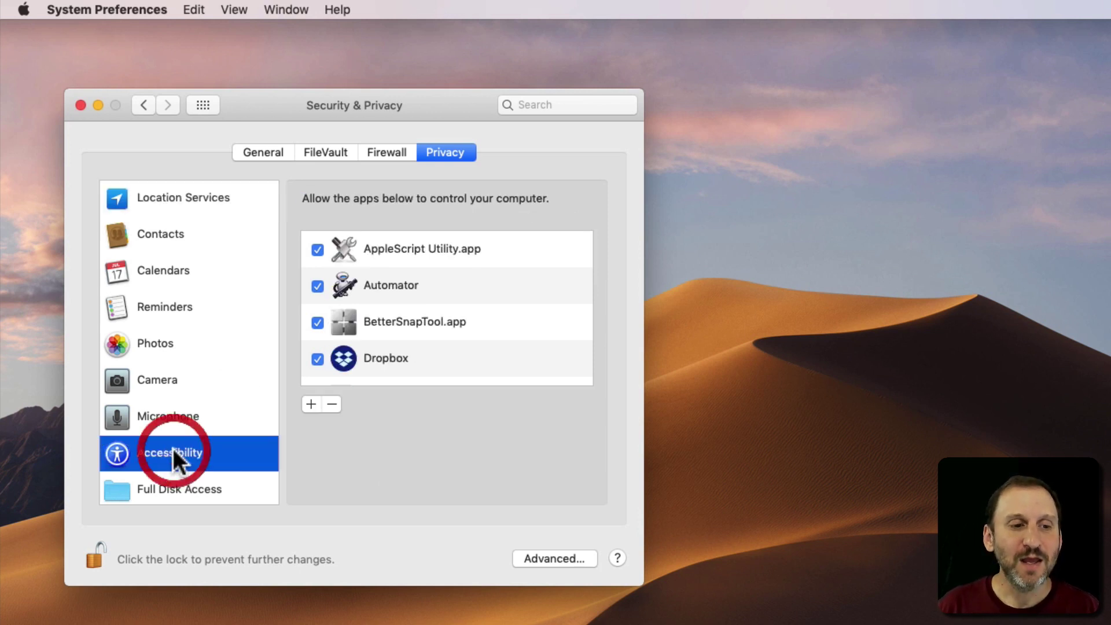
{"action": "scroll", "coordinate": [445, 326], "scroll_direction": "down", "scroll_amount": 1}
{"action": "scroll", "coordinate": [446, 330], "scroll_direction": "down", "scroll_amount": 4}
{"action": "scroll", "coordinate": [440, 330], "scroll_direction": "down", "scroll_amount": 2}
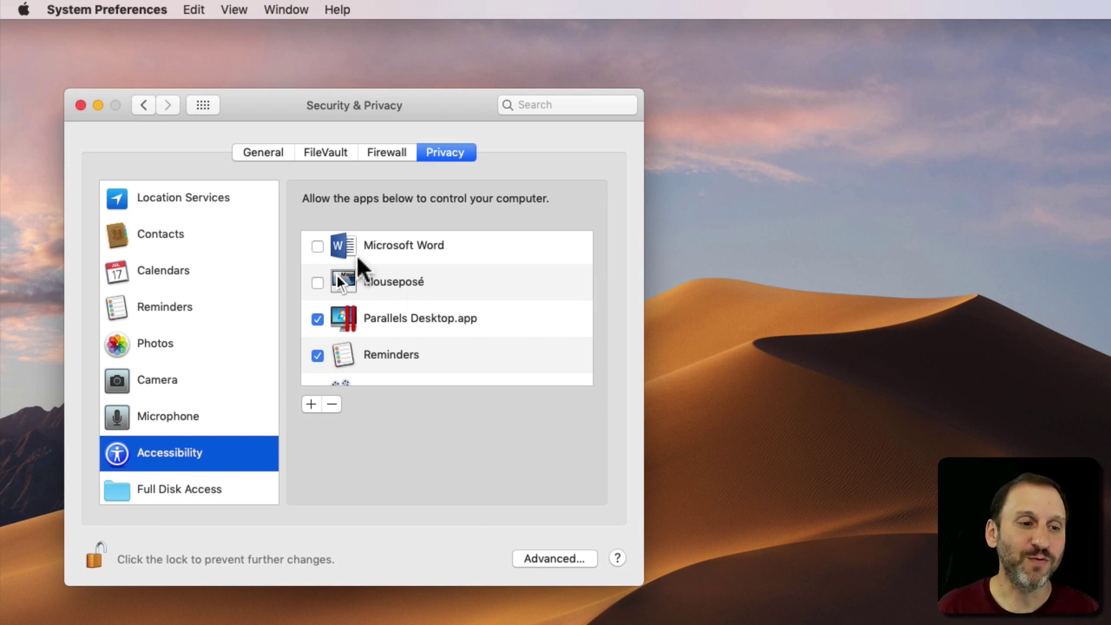
{"action": "scroll", "coordinate": [376, 274], "scroll_direction": "up", "scroll_amount": 2}
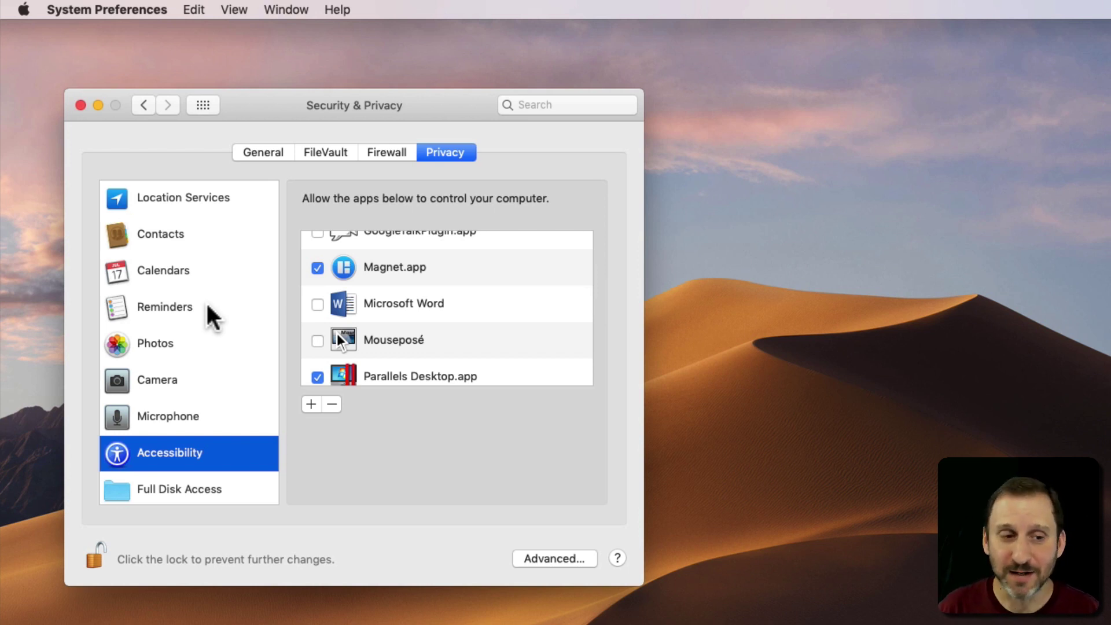
{"action": "scroll", "coordinate": [193, 405], "scroll_direction": "down", "scroll_amount": 3}
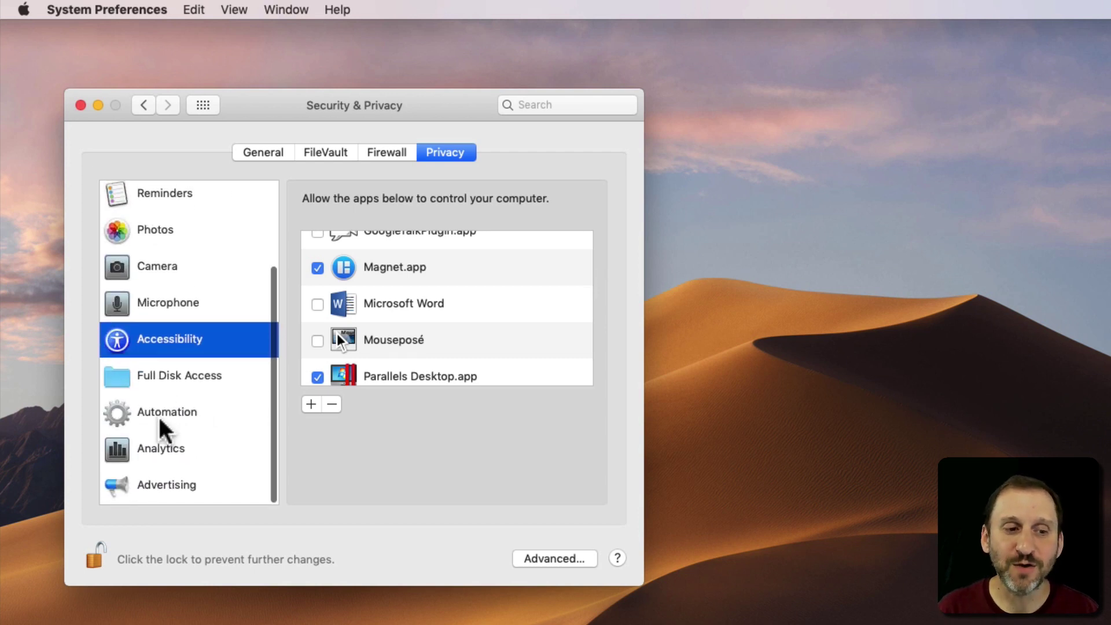
Review the Advertising and Analytics categories, then Full Disk Access showing Backblaze allowed.
{"action": "left_click", "coordinate": [163, 496]}
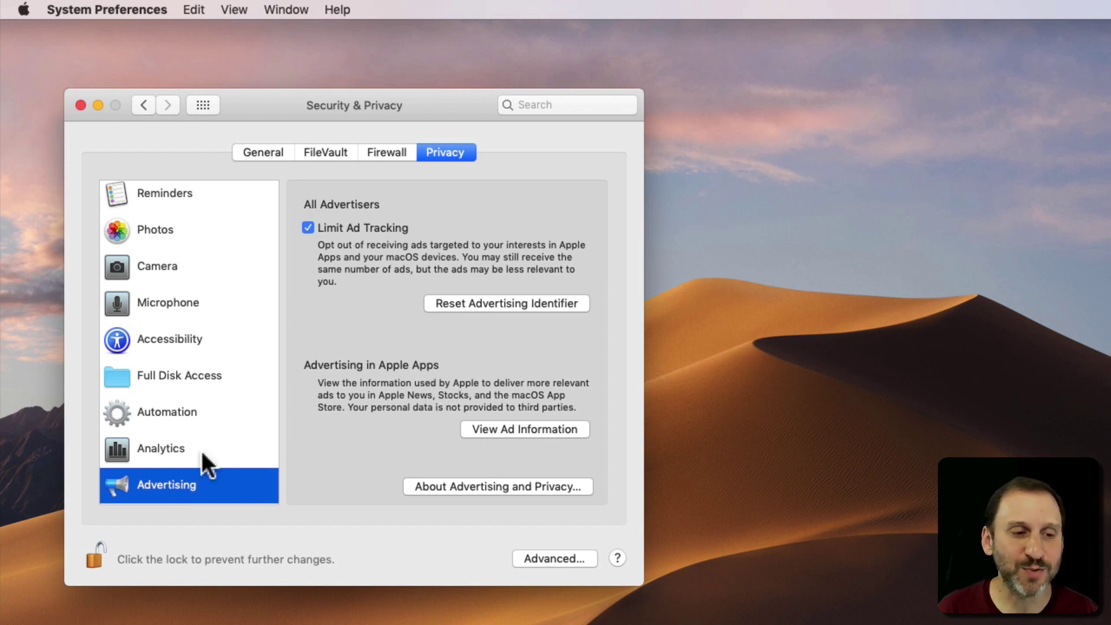
{"action": "left_click", "coordinate": [153, 452]}
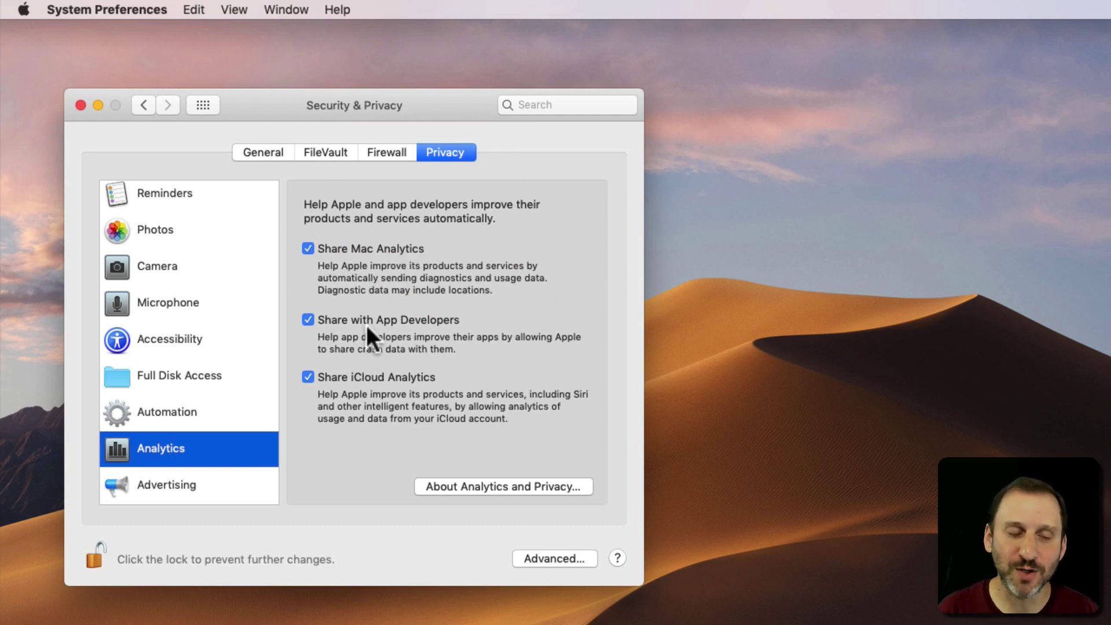
{"action": "left_click", "coordinate": [176, 412]}
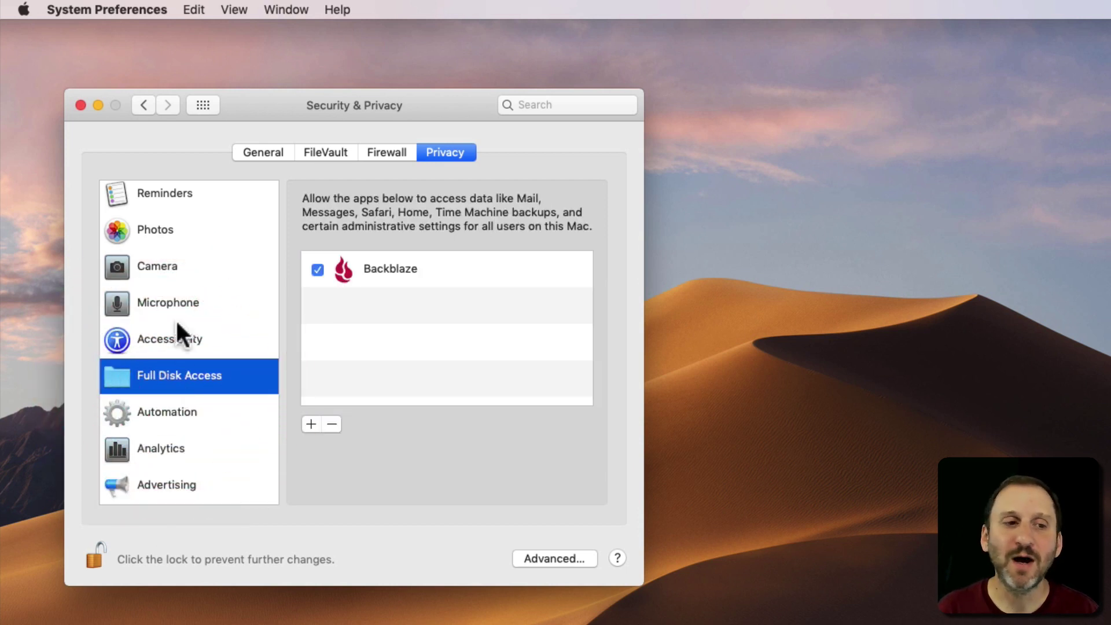
{"action": "scroll", "coordinate": [186, 235], "scroll_direction": "up", "scroll_amount": 3}
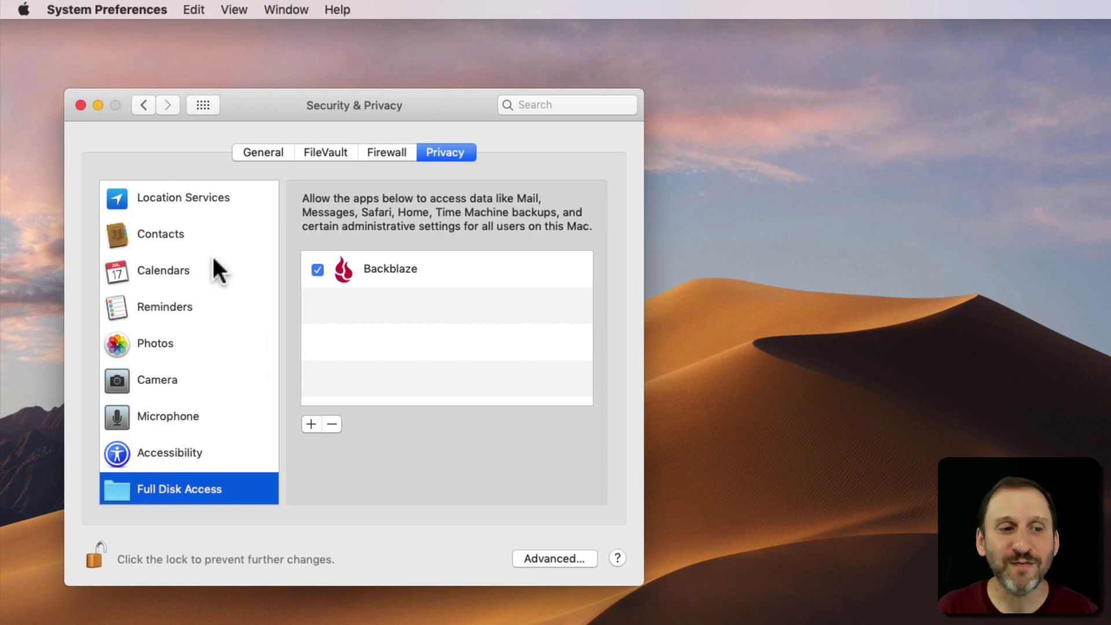
Check Calendars, Reminders and Contacts, then return to Accessibility's list down to Terminal and TextEdit.
{"action": "left_click", "coordinate": [187, 270]}
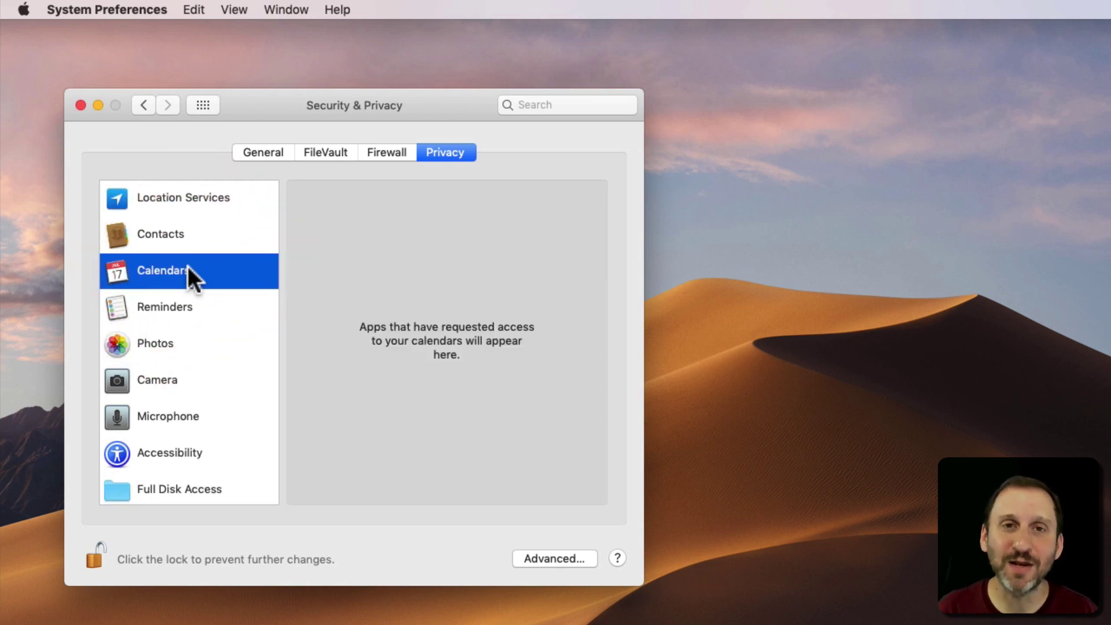
{"action": "left_click", "coordinate": [175, 306]}
{"action": "left_click", "coordinate": [182, 237]}
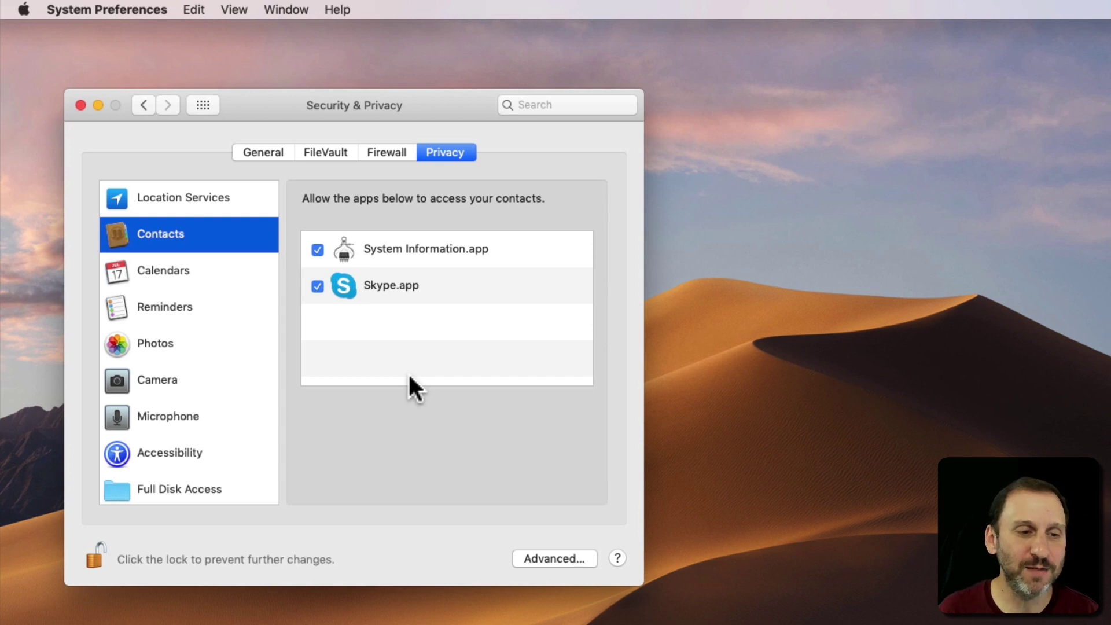
{"action": "scroll", "coordinate": [188, 427], "scroll_direction": "down", "scroll_amount": 5}
{"action": "scroll", "coordinate": [190, 431], "scroll_direction": "up", "scroll_amount": 5}
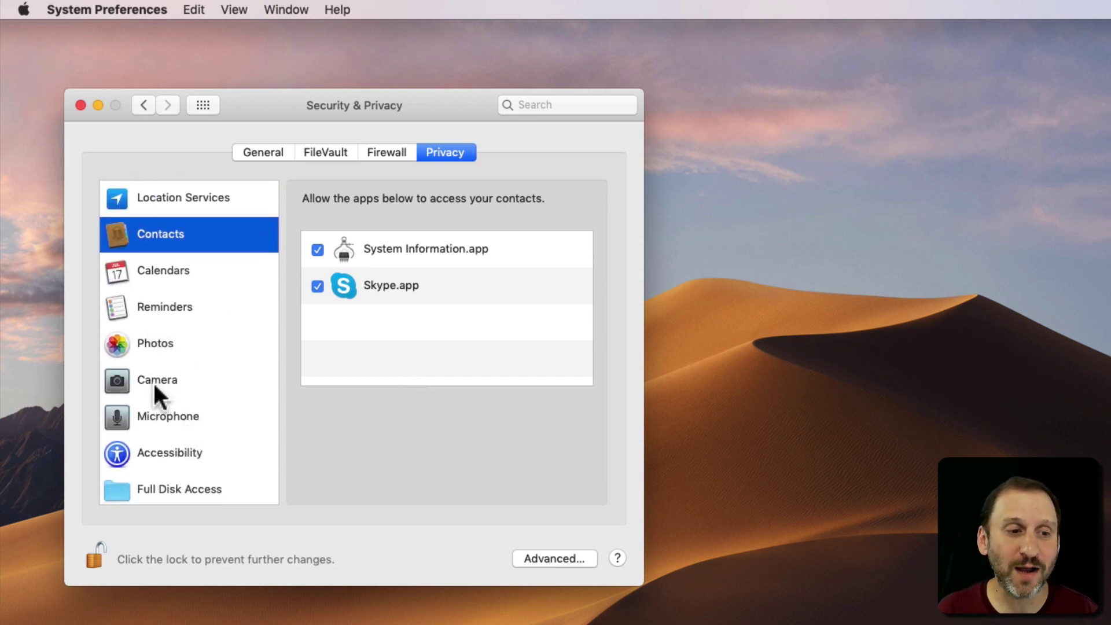
{"action": "left_click", "coordinate": [167, 442]}
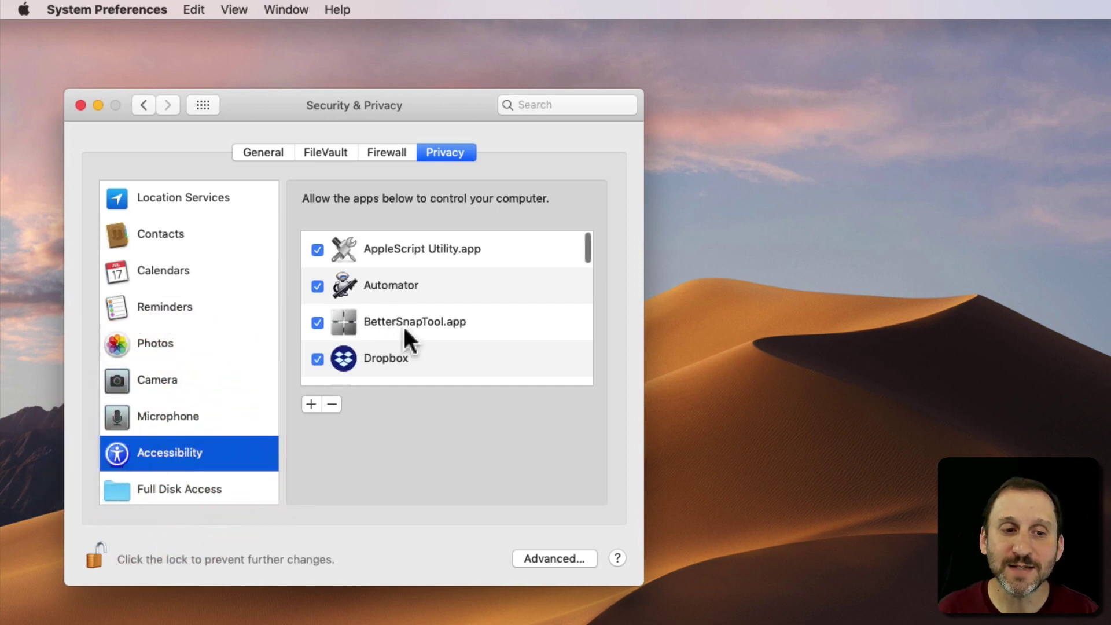
{"action": "scroll", "coordinate": [403, 324], "scroll_direction": "down", "scroll_amount": 5}
{"action": "scroll", "coordinate": [403, 325], "scroll_direction": "down", "scroll_amount": 2}
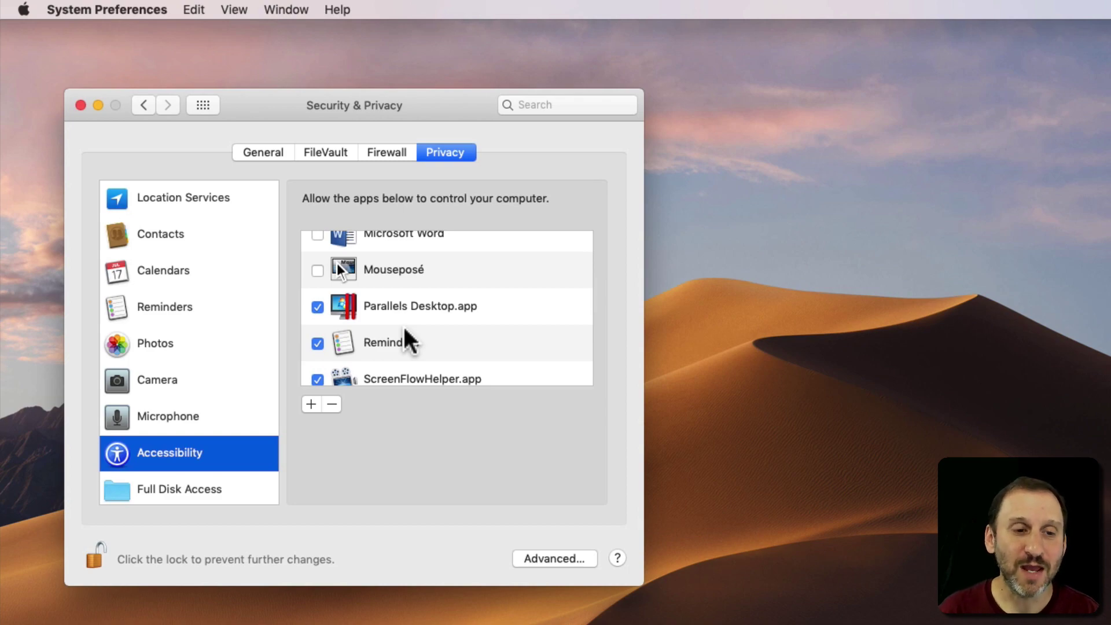
{"action": "scroll", "coordinate": [404, 329], "scroll_direction": "down", "scroll_amount": 3}
{"action": "scroll", "coordinate": [404, 328], "scroll_direction": "down", "scroll_amount": 2}
{"action": "scroll", "coordinate": [404, 328], "scroll_direction": "down", "scroll_amount": 3}
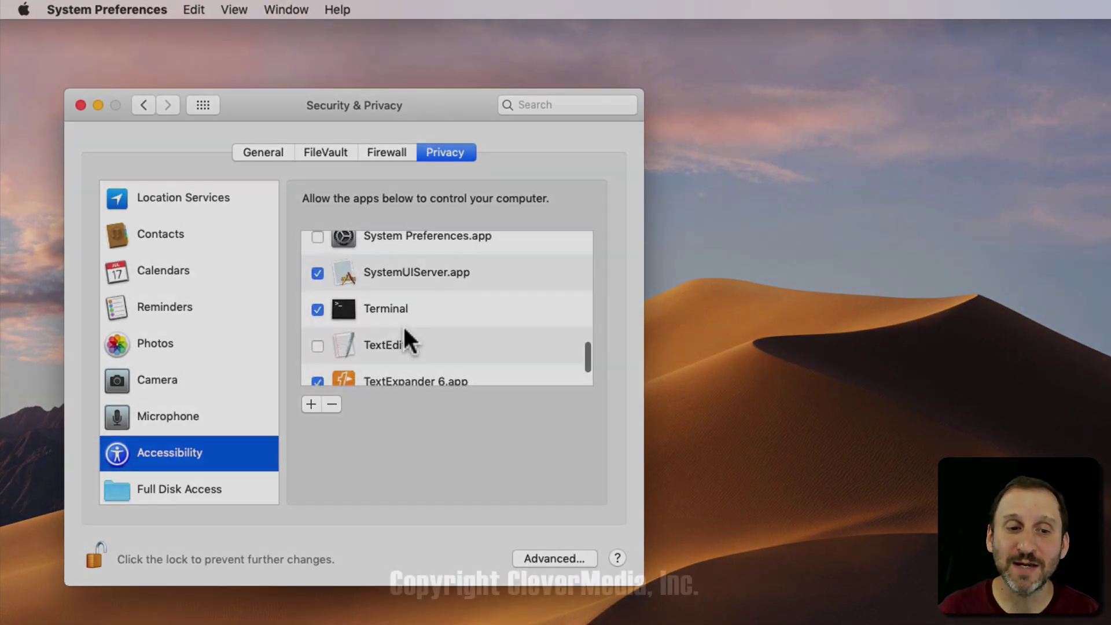